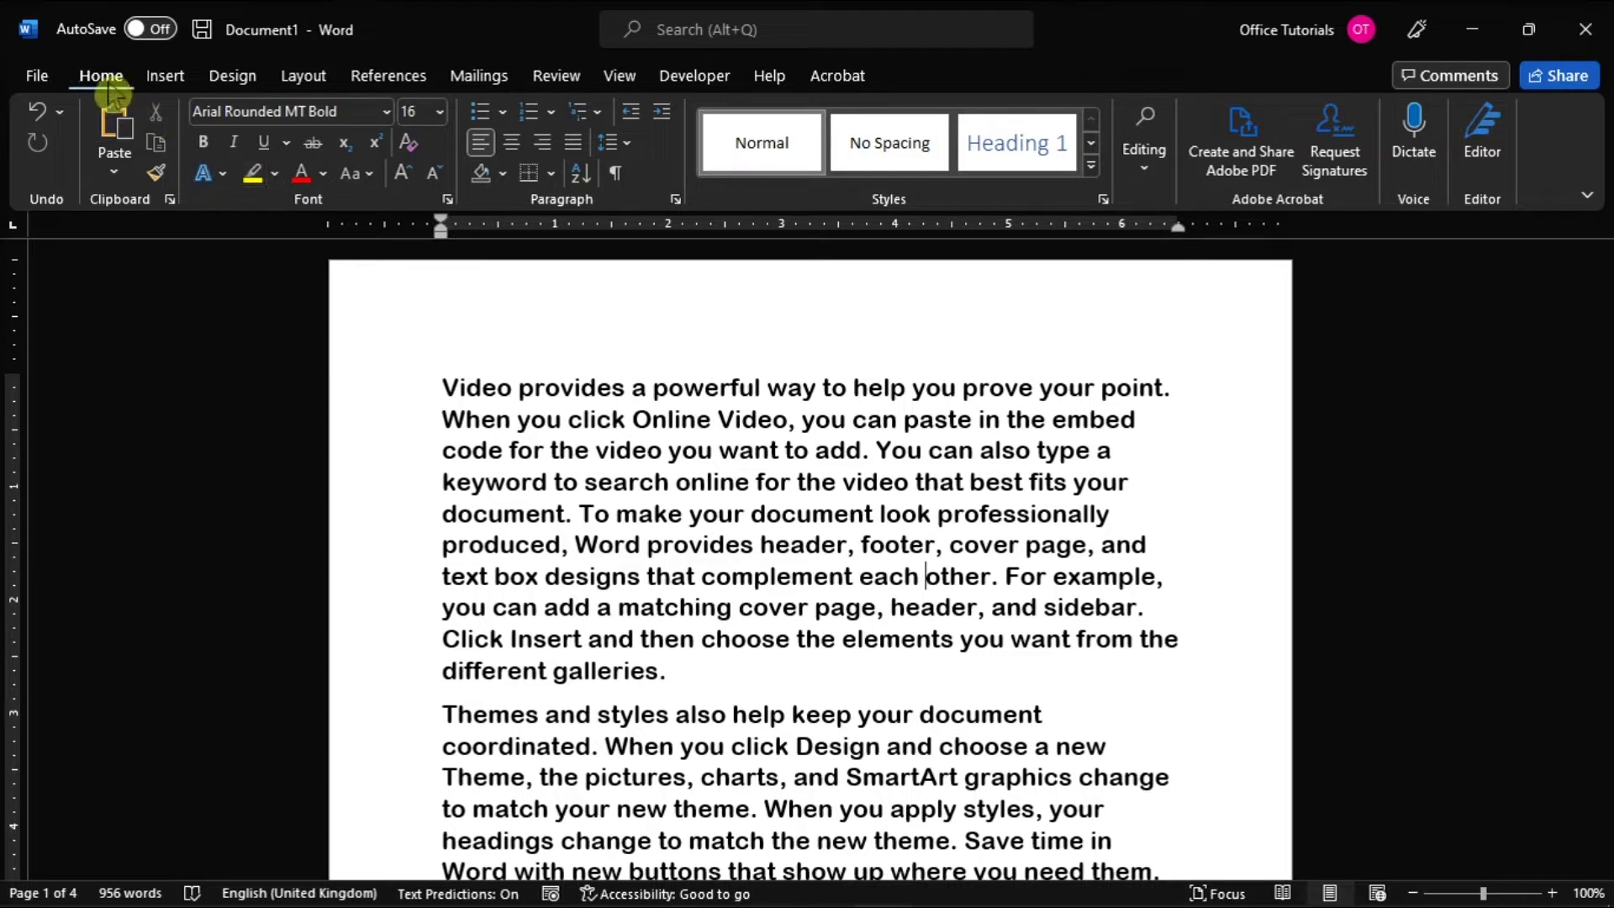
Open Editing > Replace and put 'header' in the Find what field
{"action": "left_click", "coordinate": [1146, 158]}
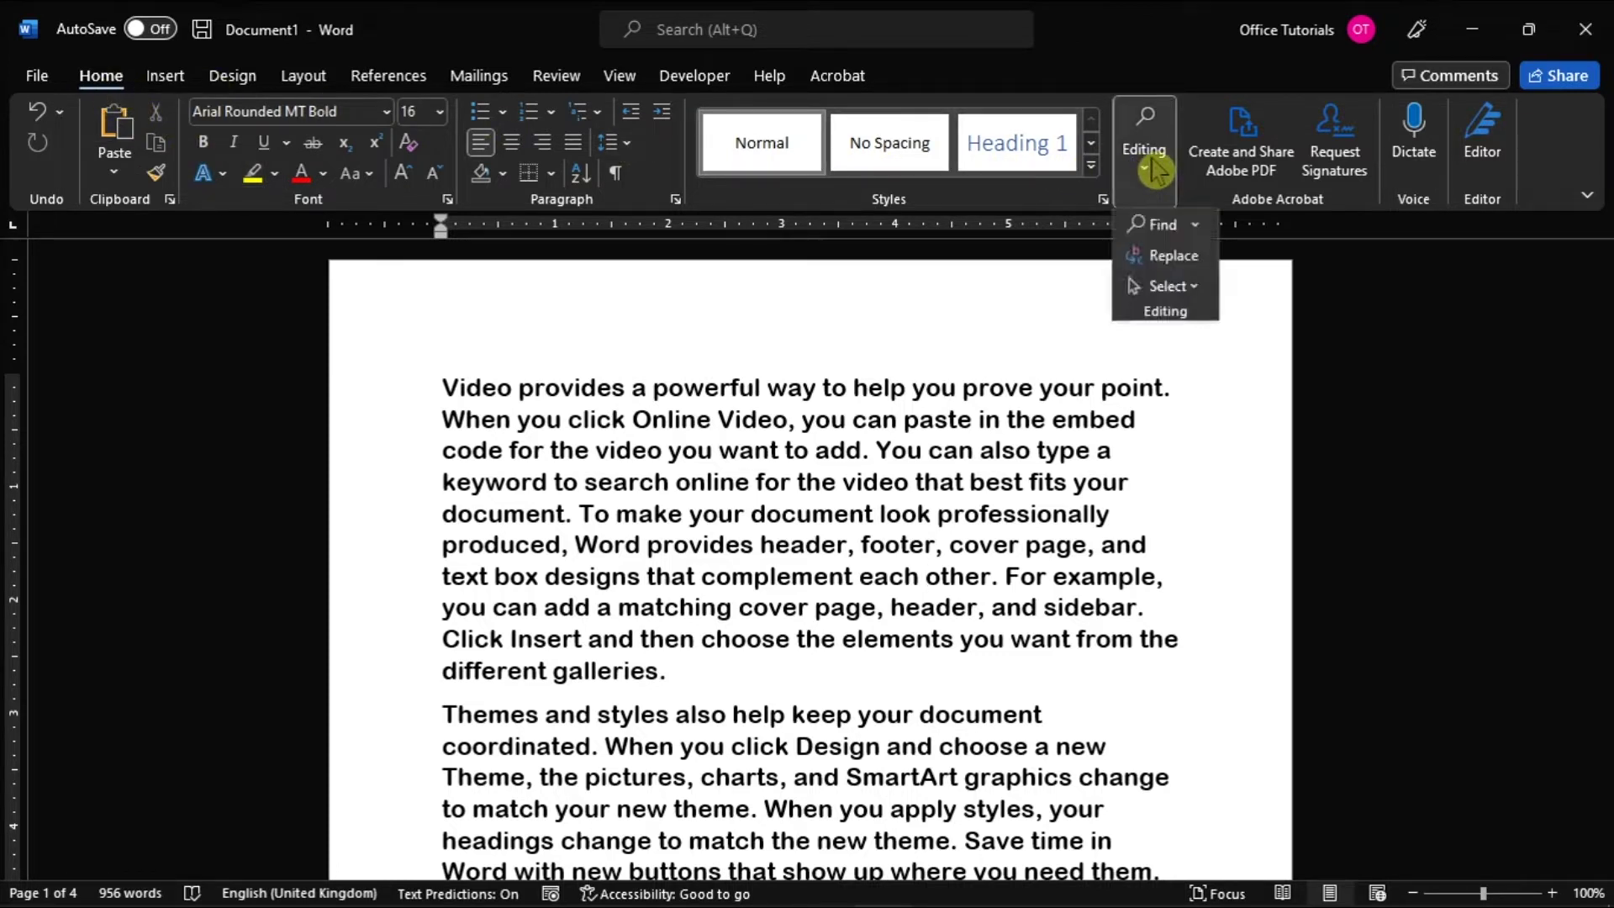
{"action": "left_click", "coordinate": [1174, 258]}
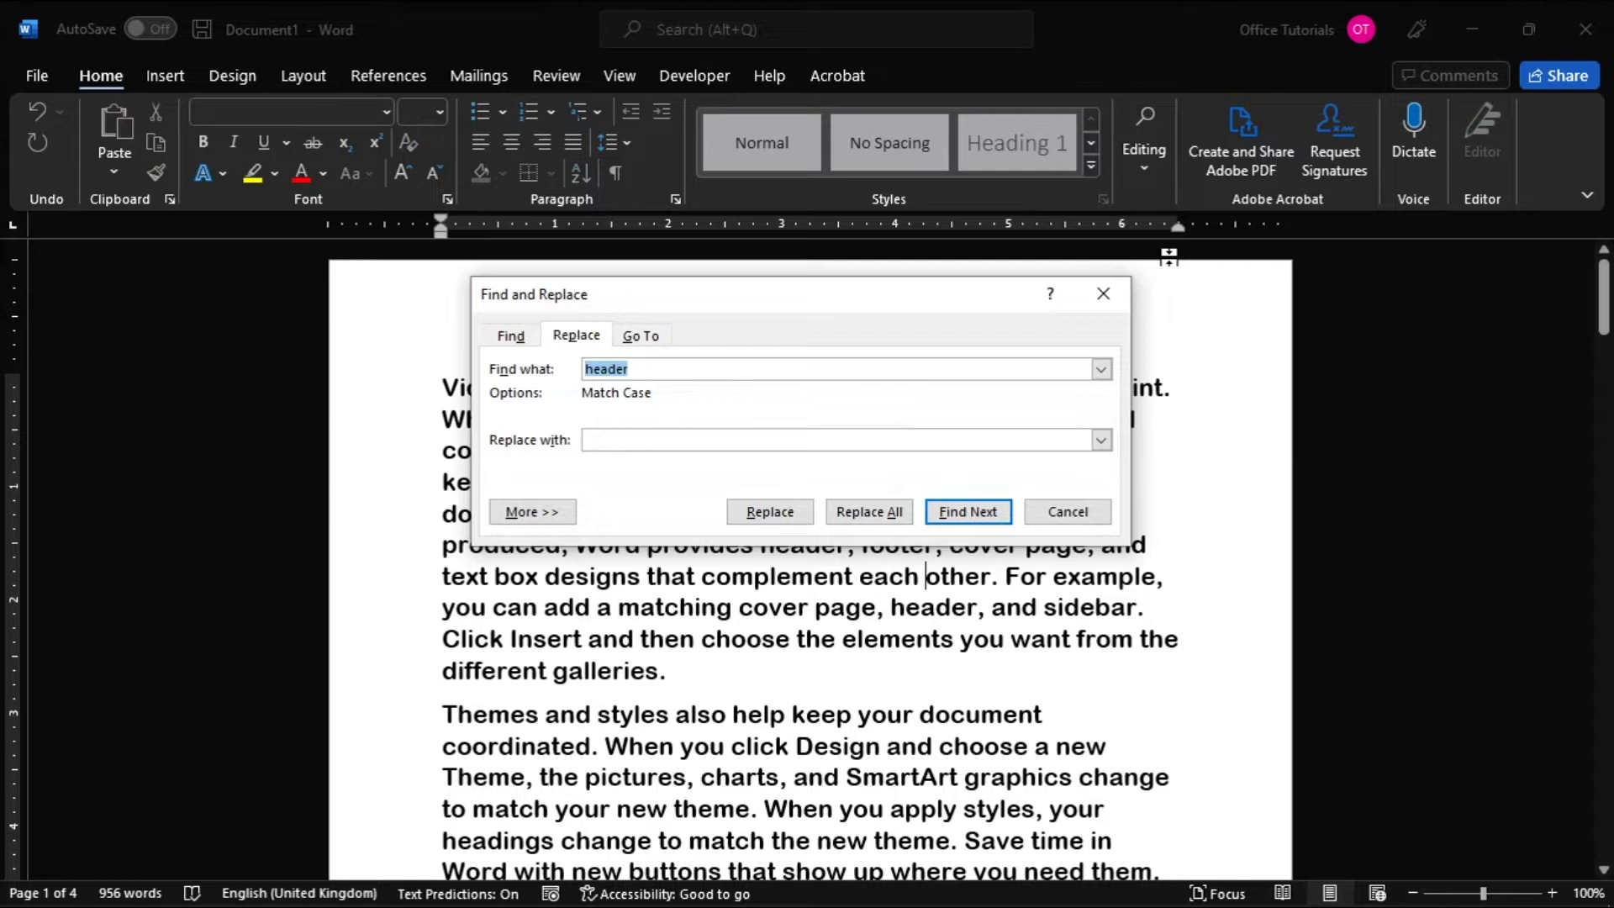
{"action": "left_click", "coordinate": [691, 369]}
Enter 'CHANGED TEXT' as the replacement and replace all 'header' occurrences
{"action": "left_click", "coordinate": [611, 372]}
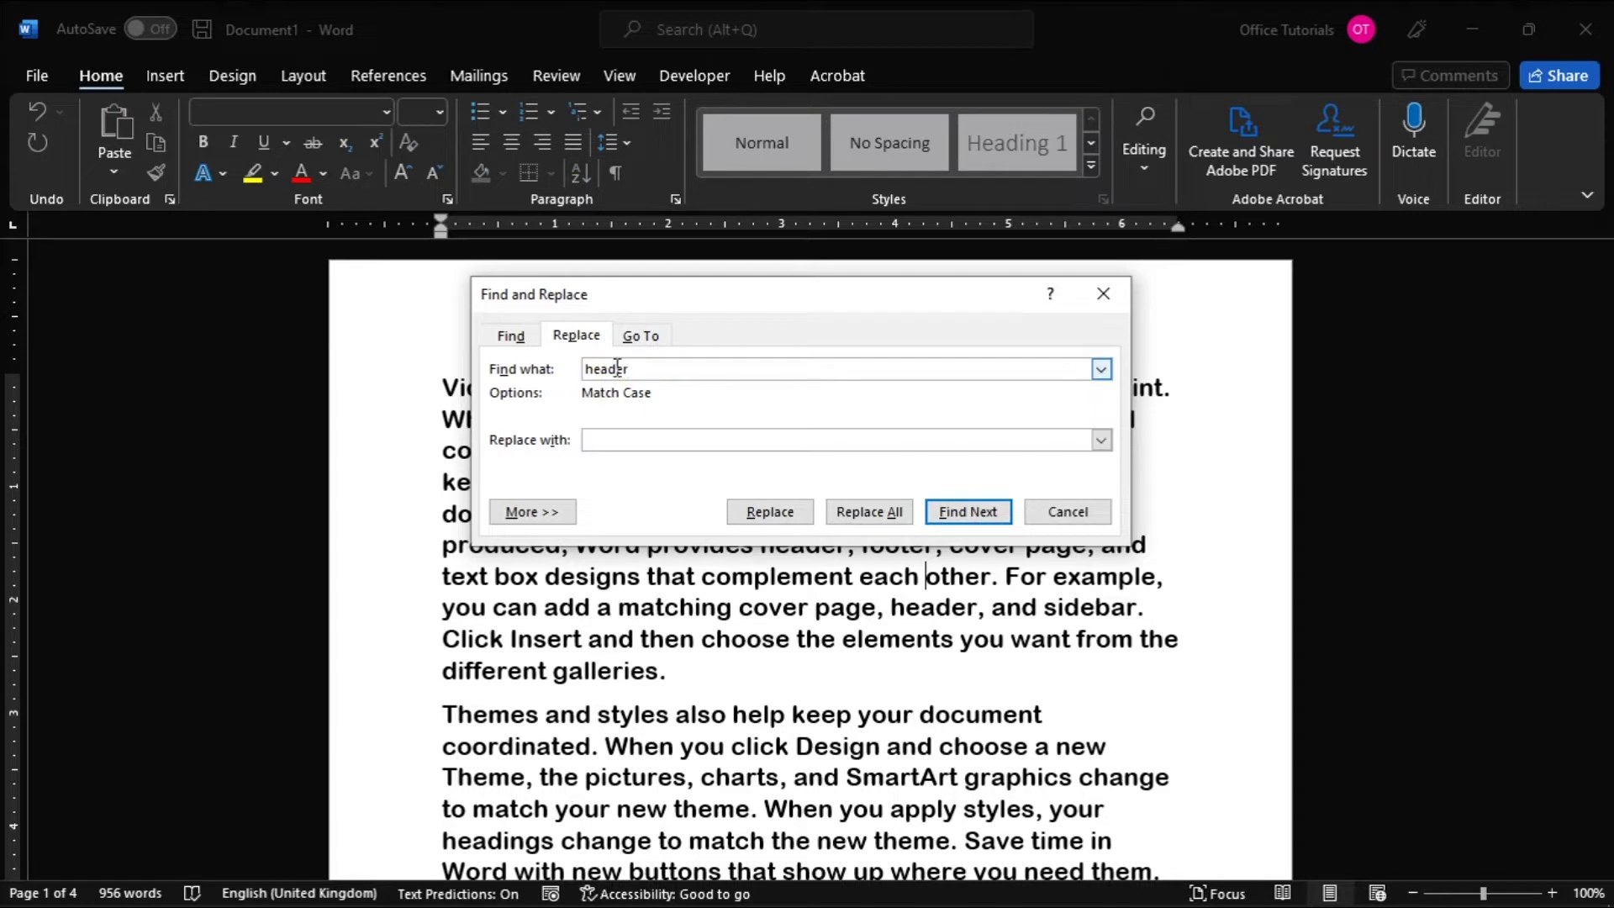
{"action": "left_click", "coordinate": [636, 435]}
{"action": "type", "text": "CHANGED TEXT"}
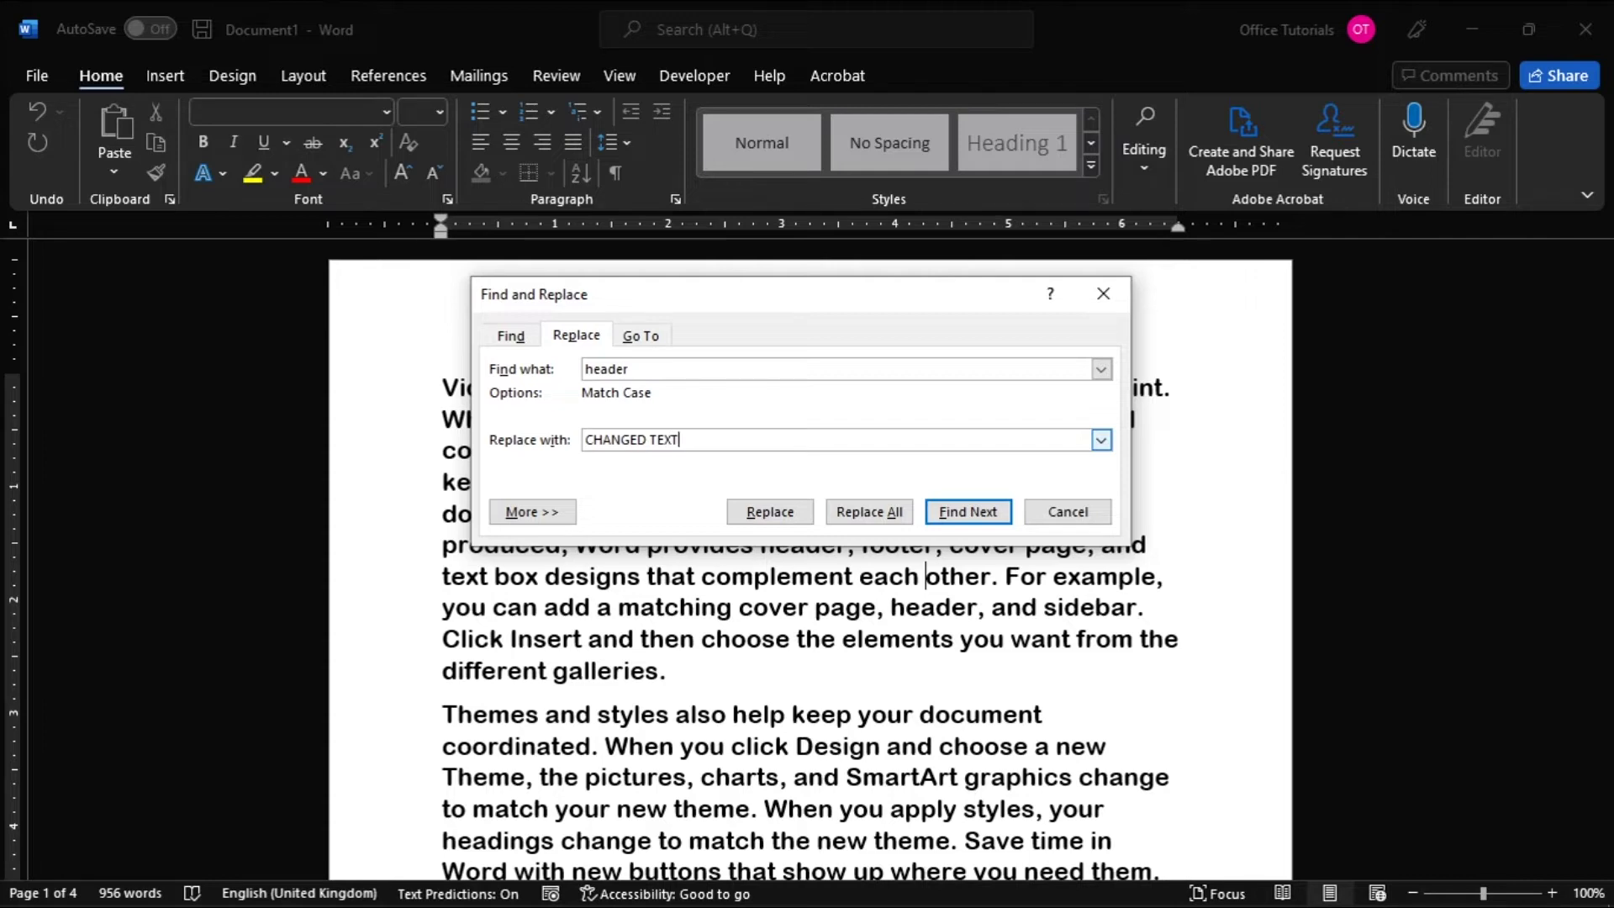
{"action": "left_click", "coordinate": [854, 516]}
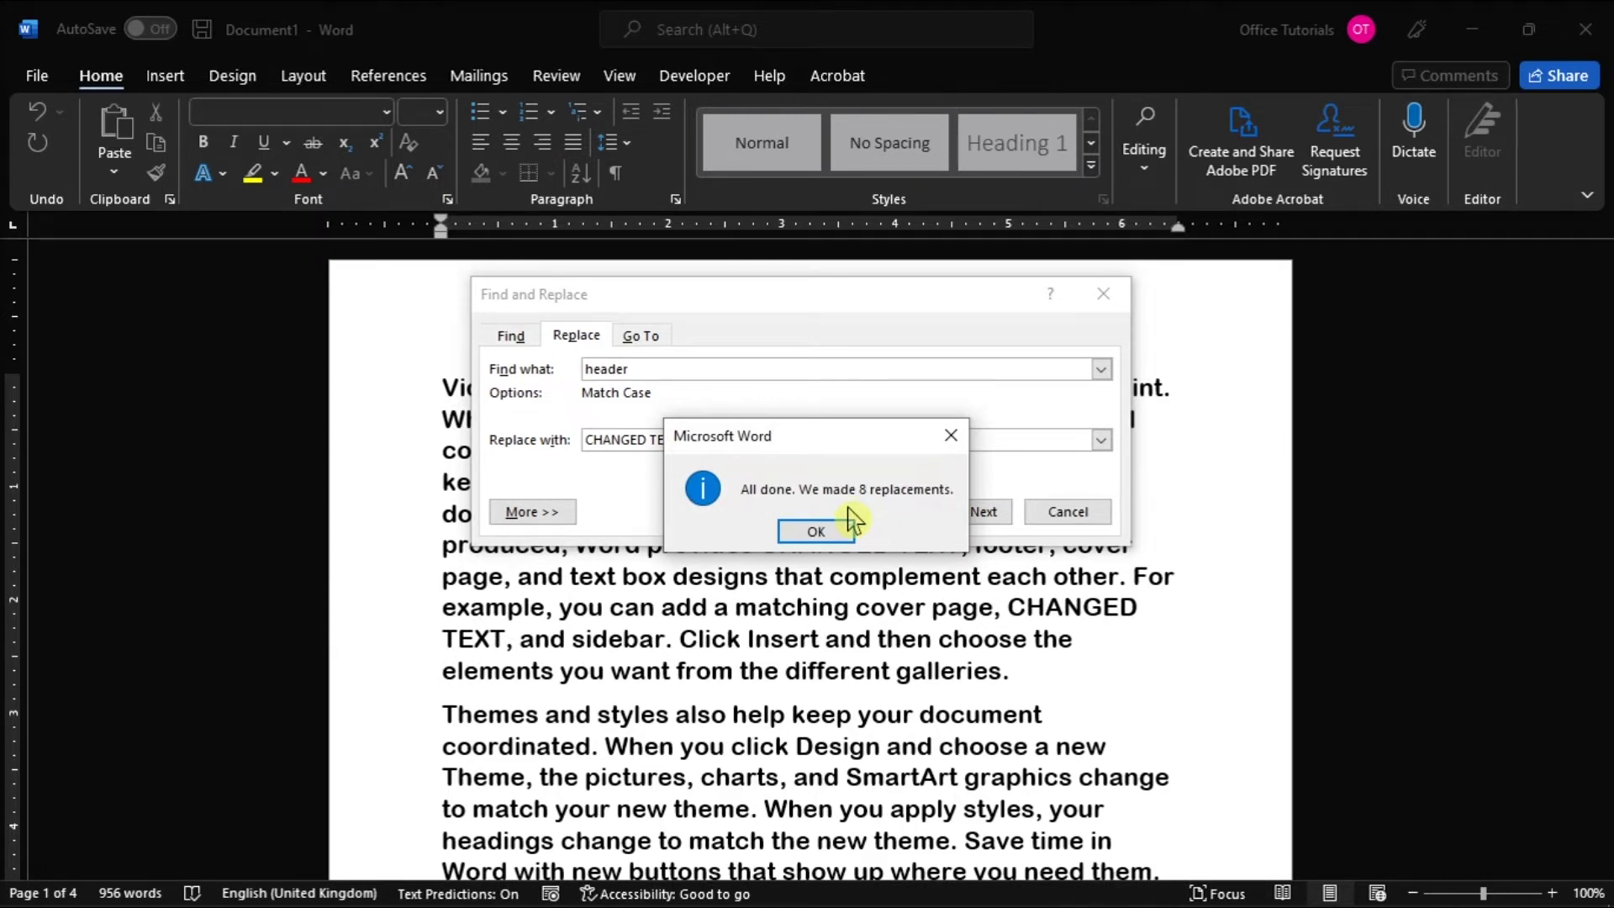
Dismiss the 8-replacements confirmation and close the Find and Replace dialog
{"action": "left_click", "coordinate": [844, 531]}
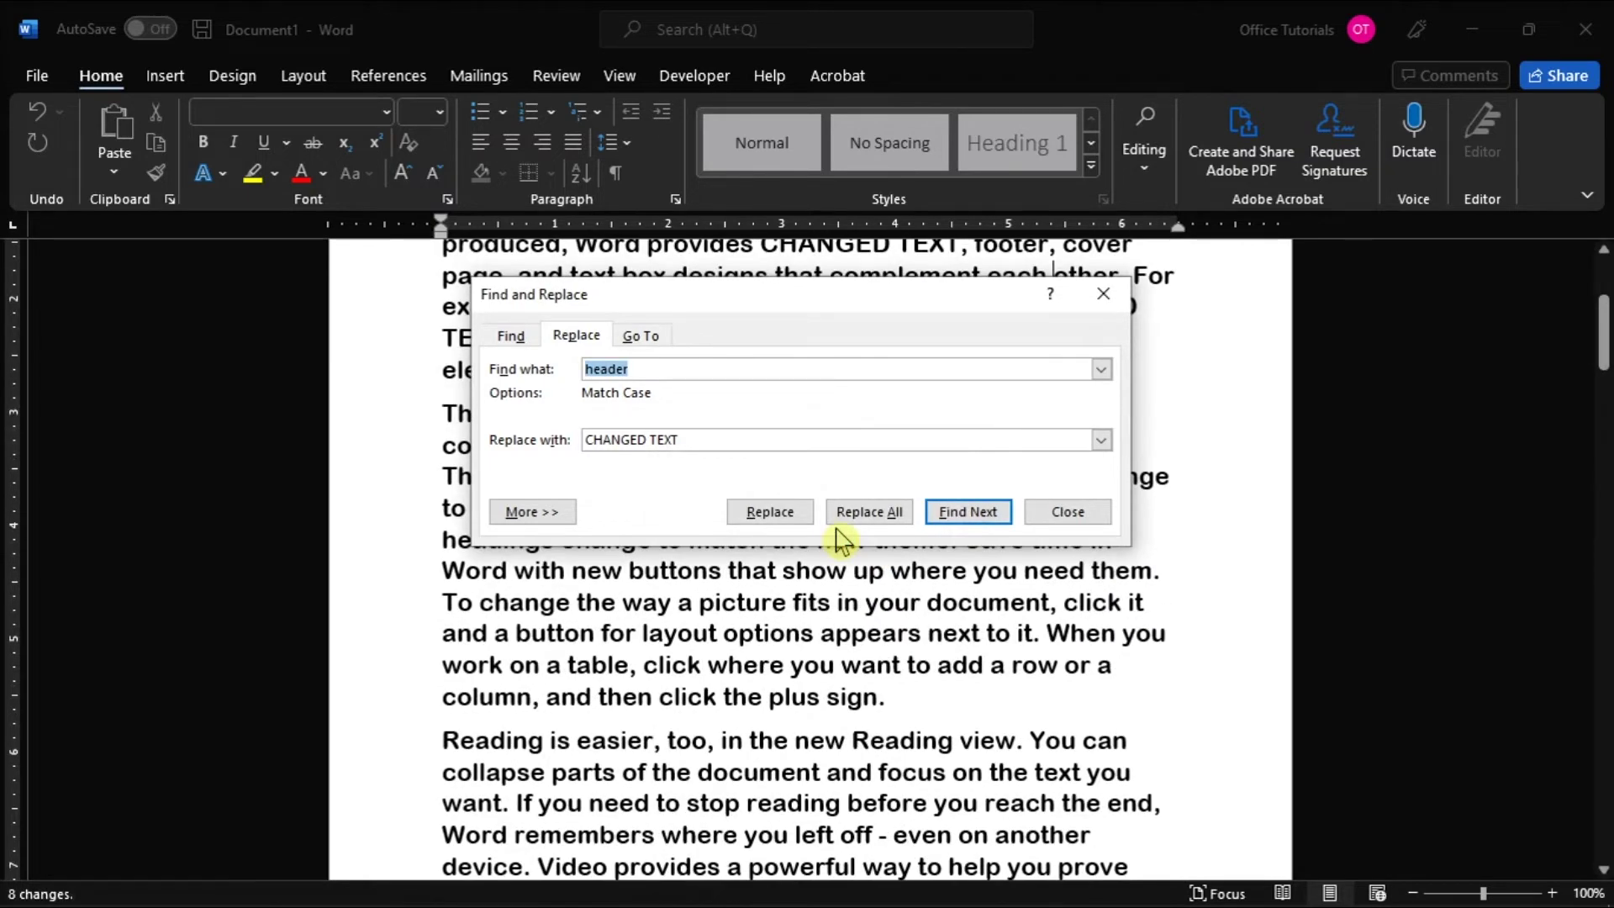
{"action": "left_click", "coordinate": [997, 641]}
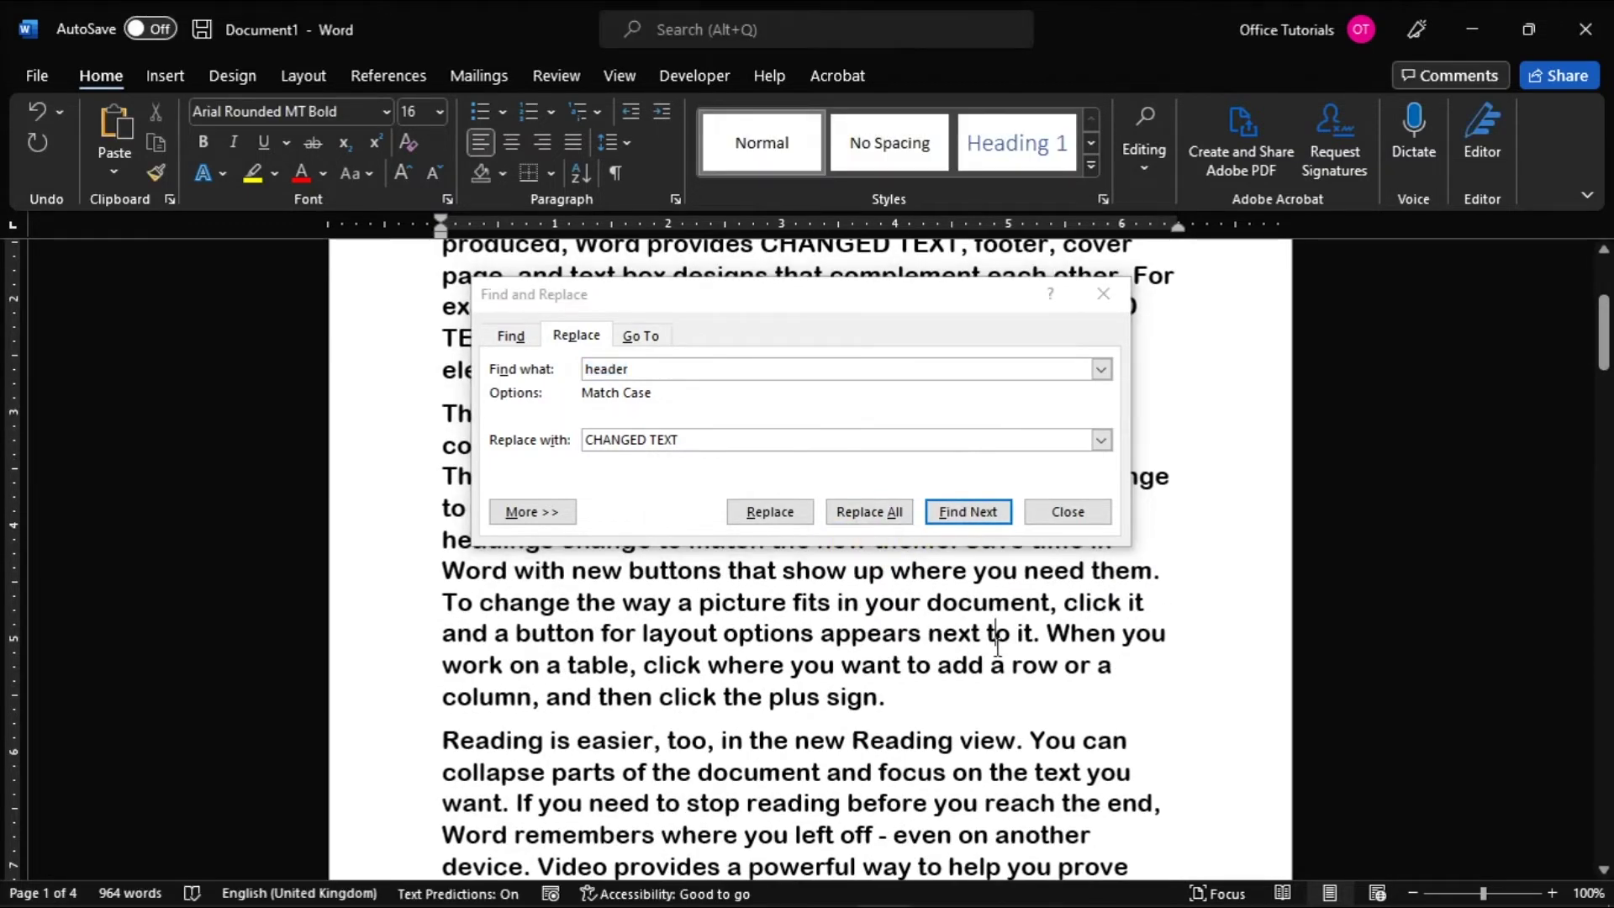
{"action": "left_click", "coordinate": [1104, 293]}
{"action": "scroll", "coordinate": [1046, 590], "scroll_direction": "up", "scroll_amount": 3}
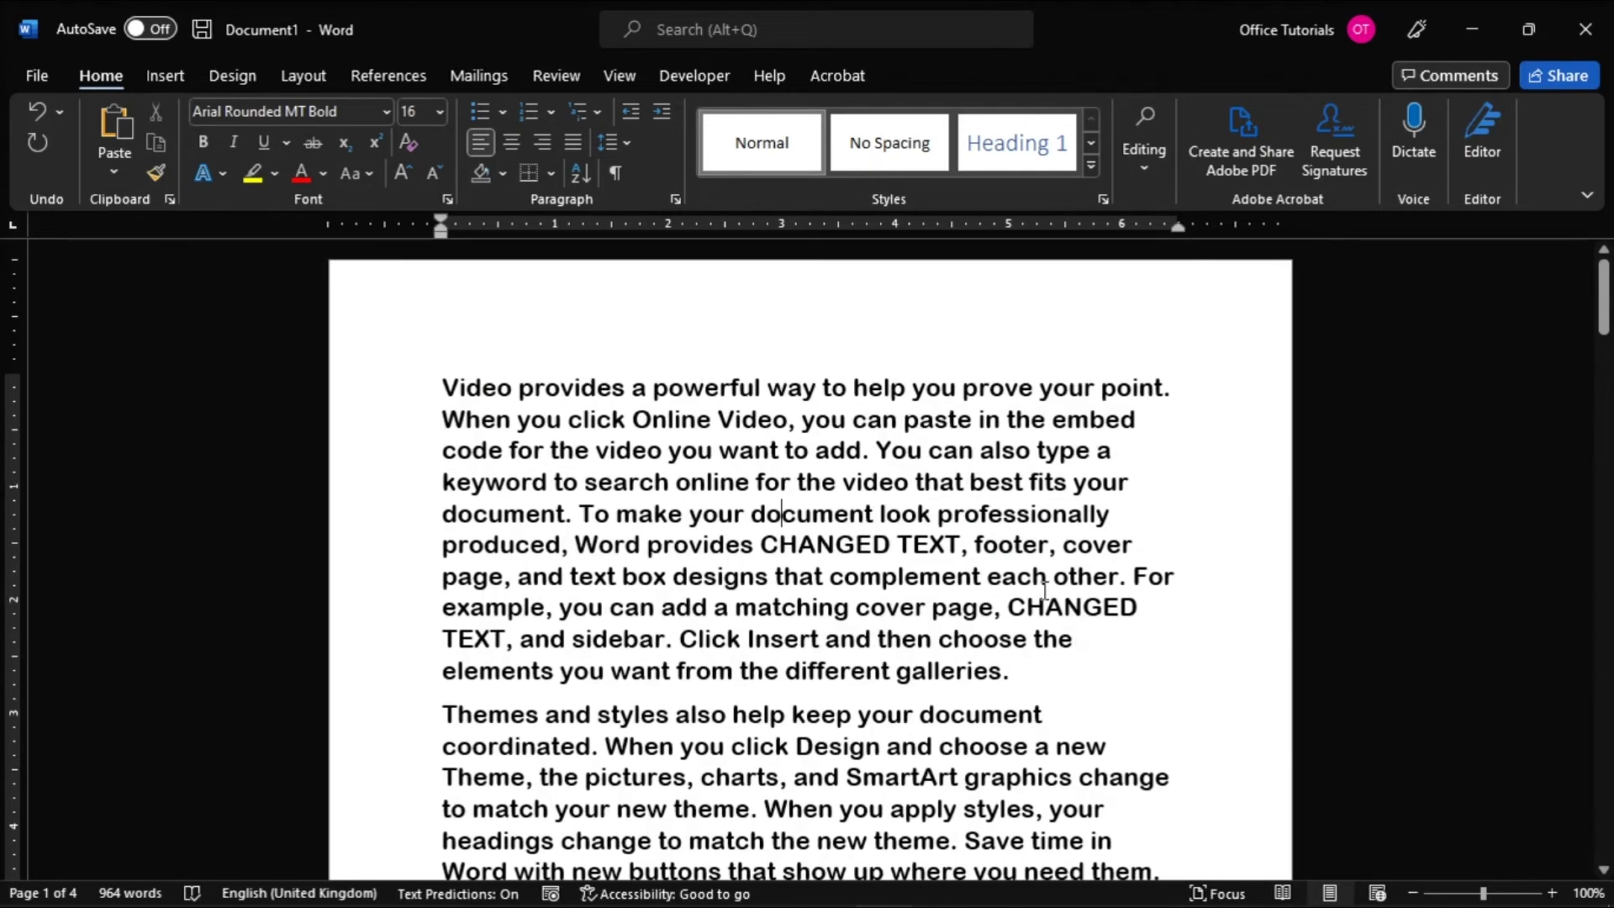
{"action": "scroll", "coordinate": [1046, 590], "scroll_direction": "down", "scroll_amount": 3}
{"action": "scroll", "coordinate": [1043, 589], "scroll_direction": "down", "scroll_amount": 4}
{"action": "scroll", "coordinate": [1041, 591], "scroll_direction": "down", "scroll_amount": 1}
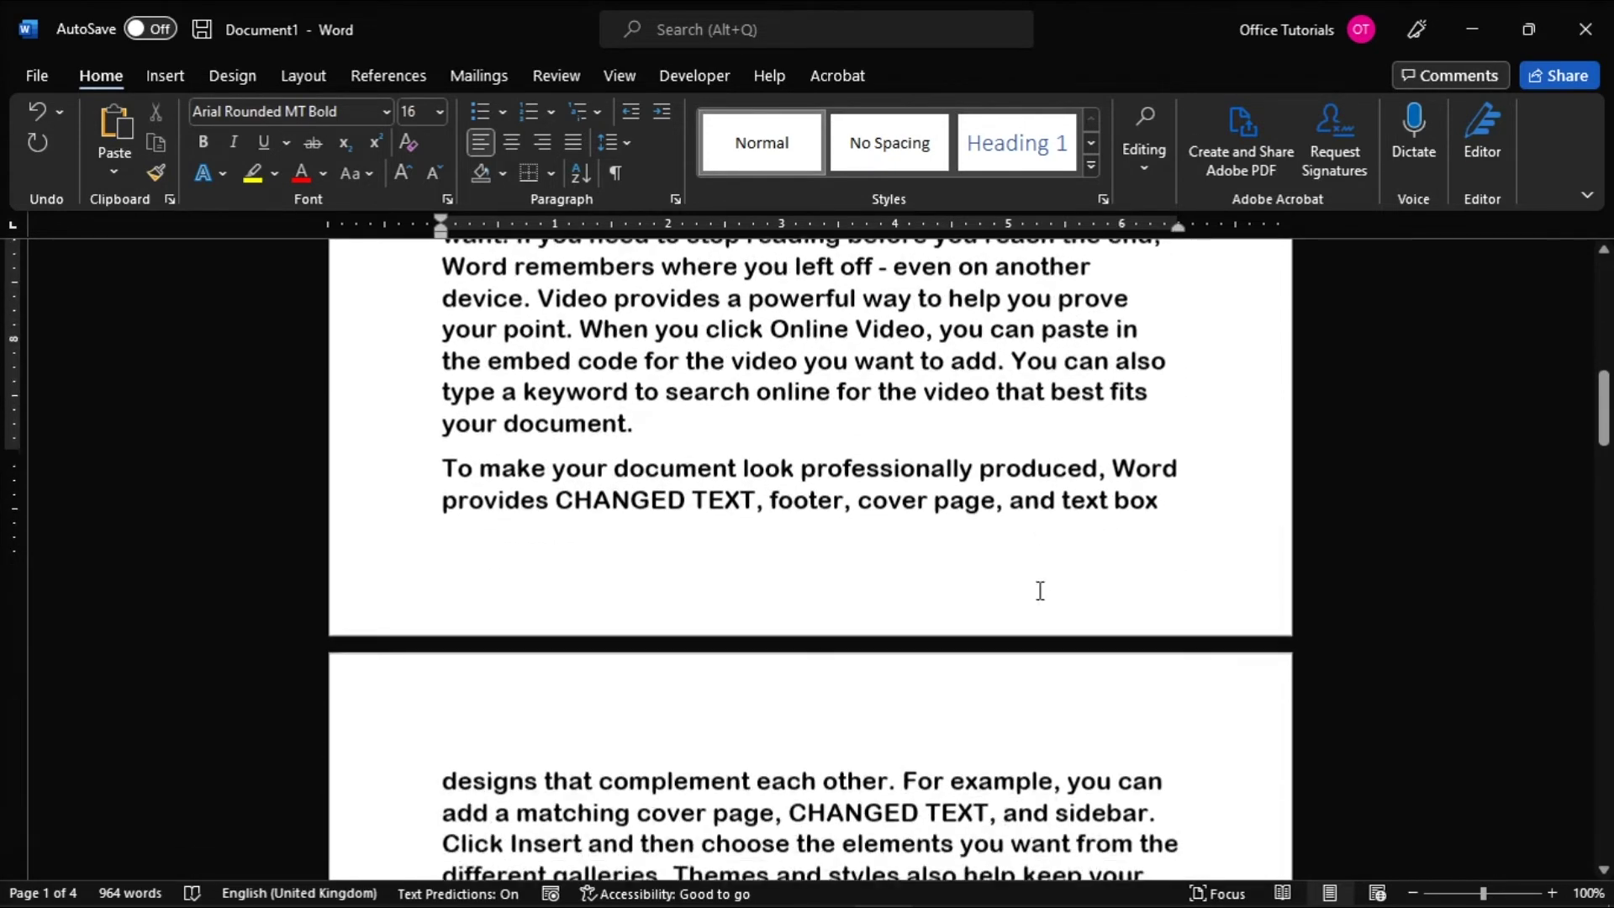
{"action": "scroll", "coordinate": [1041, 590], "scroll_direction": "down", "scroll_amount": 3}
{"action": "scroll", "coordinate": [1039, 594], "scroll_direction": "down", "scroll_amount": 3}
{"action": "scroll", "coordinate": [1039, 594], "scroll_direction": "down", "scroll_amount": 2}
{"action": "scroll", "coordinate": [1041, 581], "scroll_direction": "down", "scroll_amount": 3}
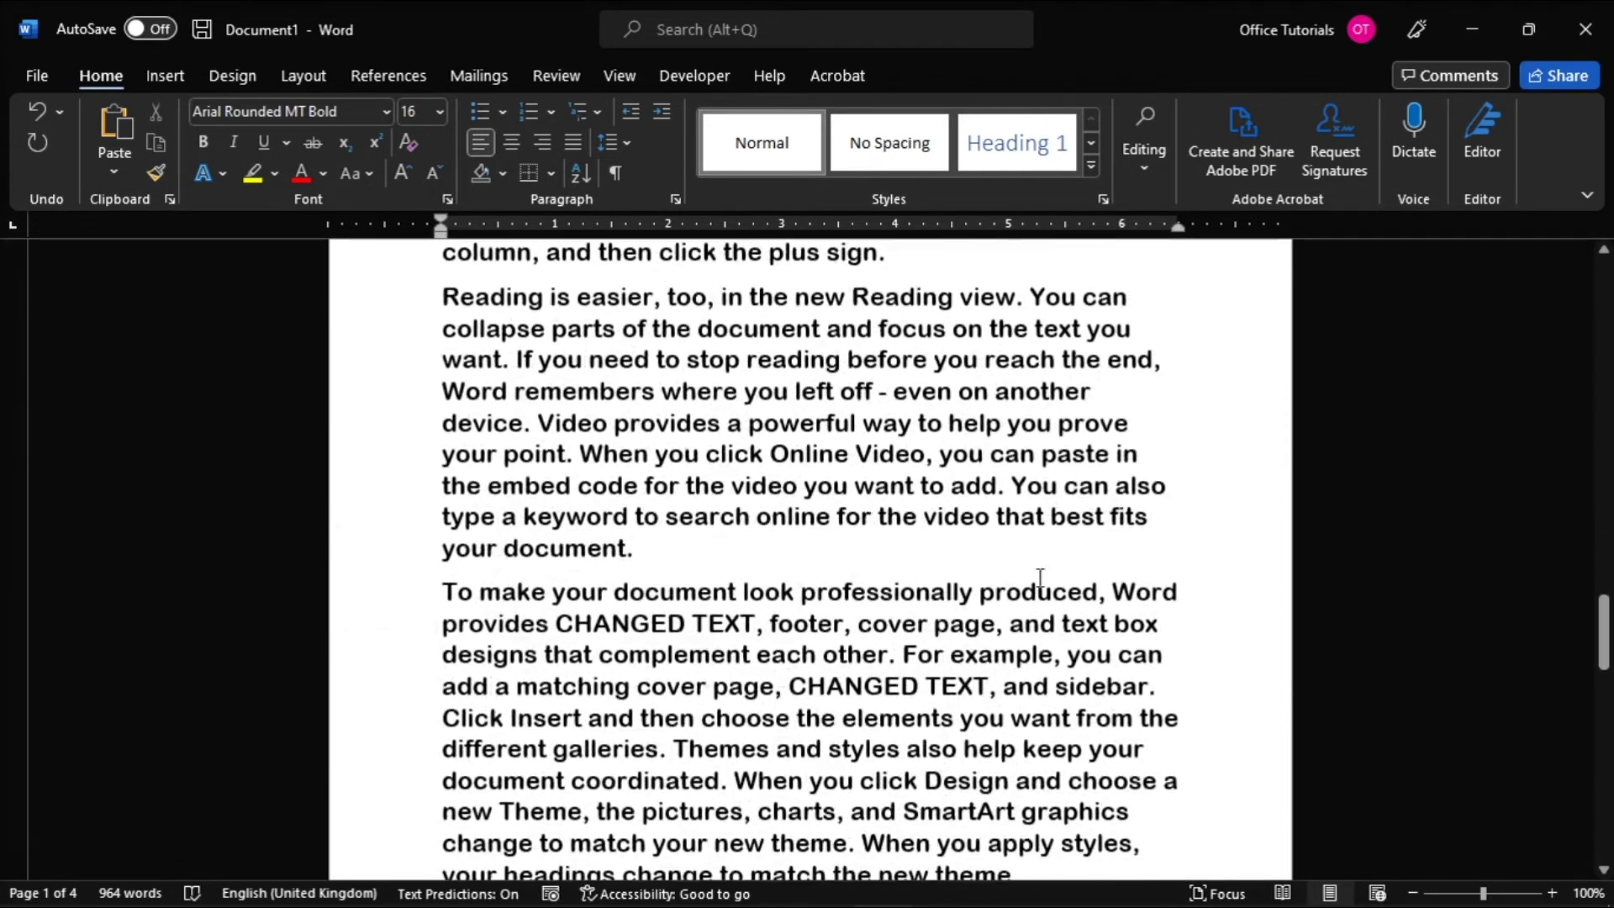
{"action": "scroll", "coordinate": [1040, 581], "scroll_direction": "down", "scroll_amount": 3}
{"action": "scroll", "coordinate": [1041, 580], "scroll_direction": "down", "scroll_amount": 3}
{"action": "scroll", "coordinate": [1040, 580], "scroll_direction": "down", "scroll_amount": 3}
{"action": "scroll", "coordinate": [1037, 578], "scroll_direction": "down", "scroll_amount": 3}
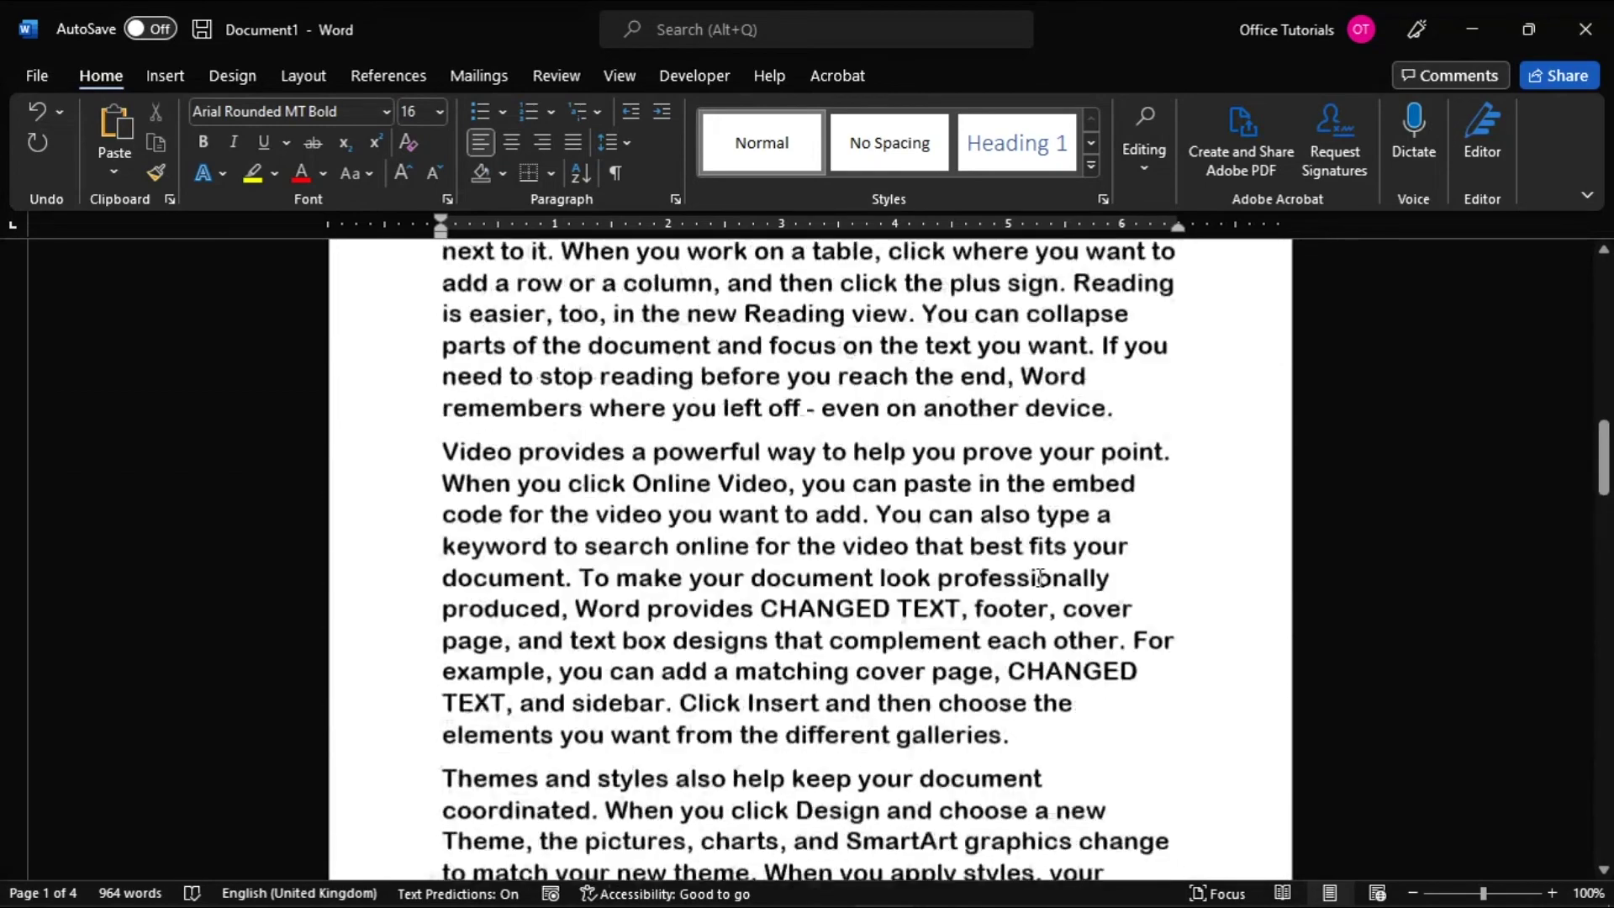